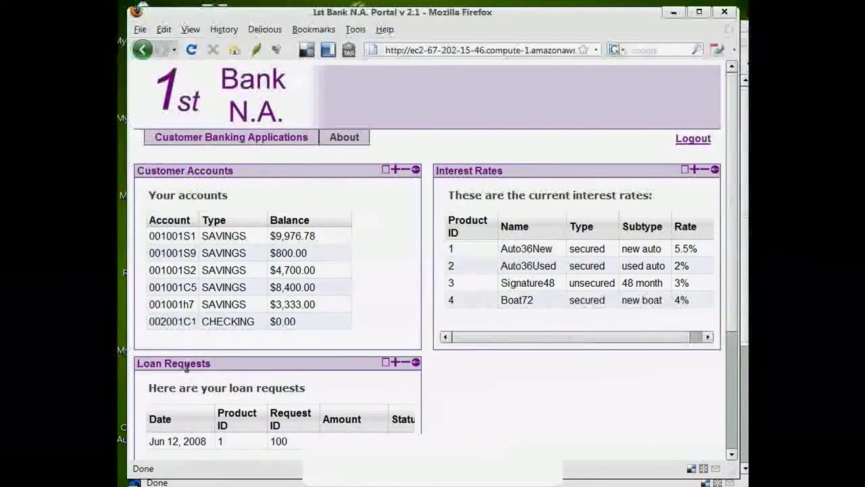
- Check the $50,000.00 loan request amount, then switch to the Employee Applications portal window
{"action": "scroll", "coordinate": [738, 339], "scroll_direction": "down", "scroll_amount": 3}
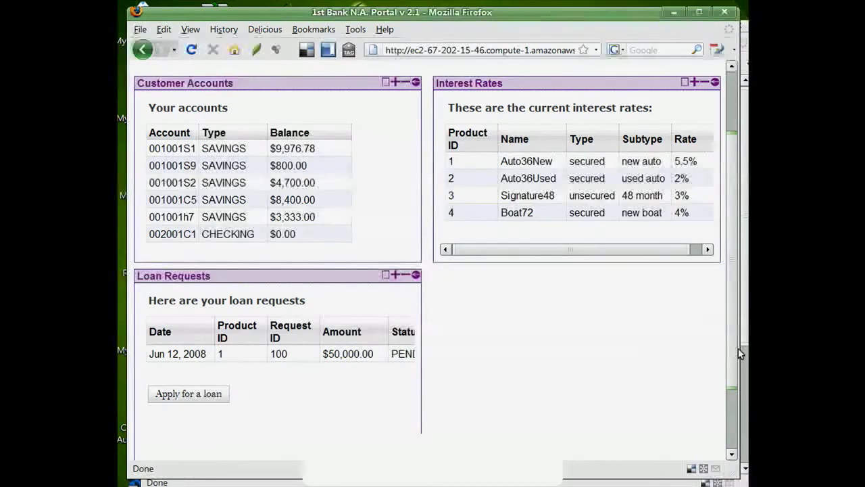
{"action": "key", "text": "alt+Tab"}
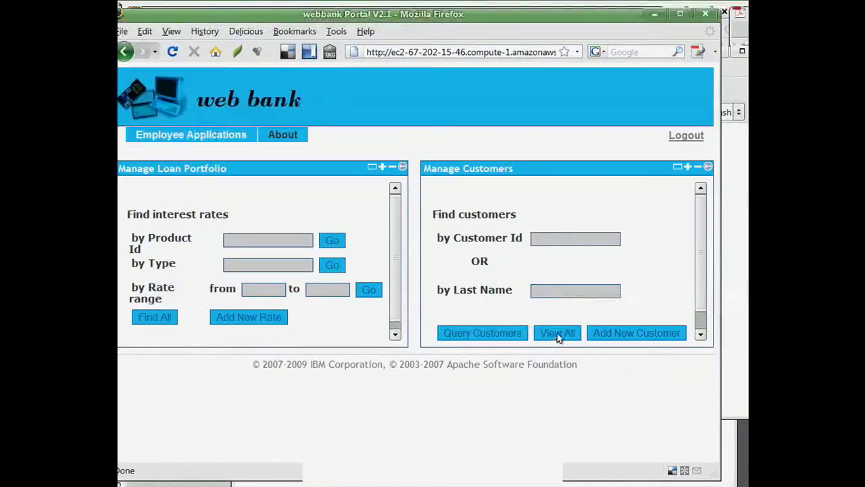
- List all customers, open b2u1's profile, then highlight zero.config's database #2 settings in PuTTY
{"action": "left_click", "coordinate": [558, 334]}
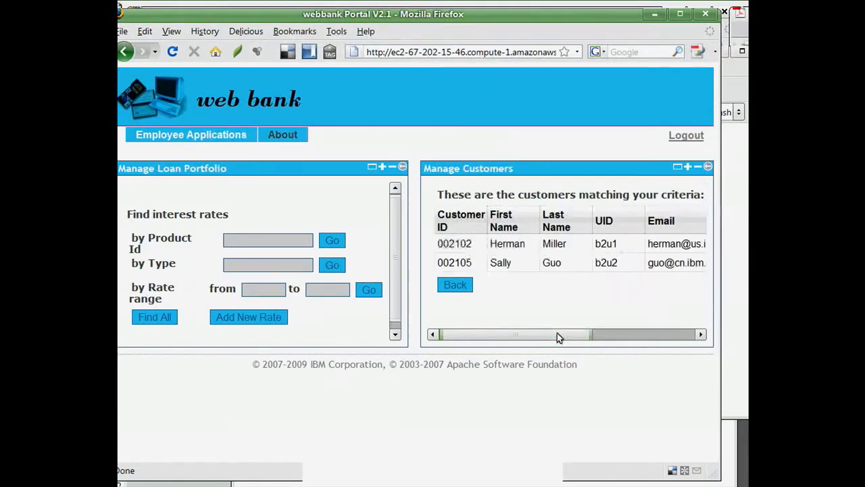
{"action": "left_click_drag", "start_coordinate": [559, 337], "coordinate": [661, 338]}
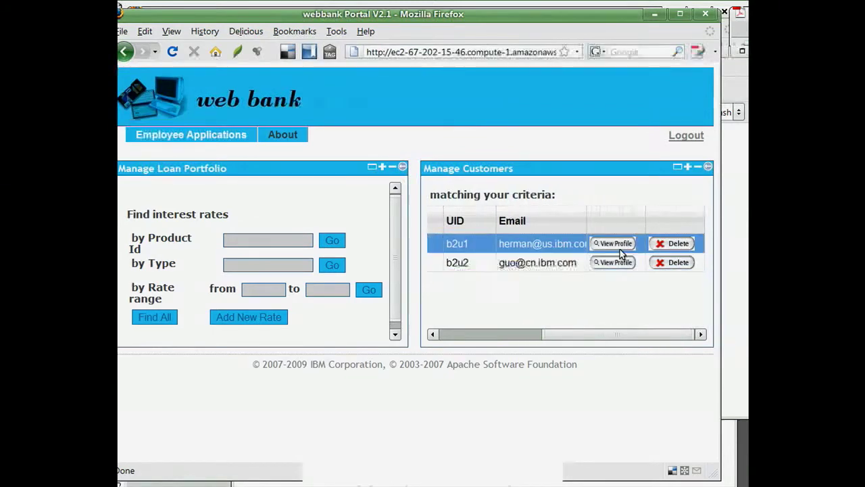
{"action": "left_click", "coordinate": [618, 245]}
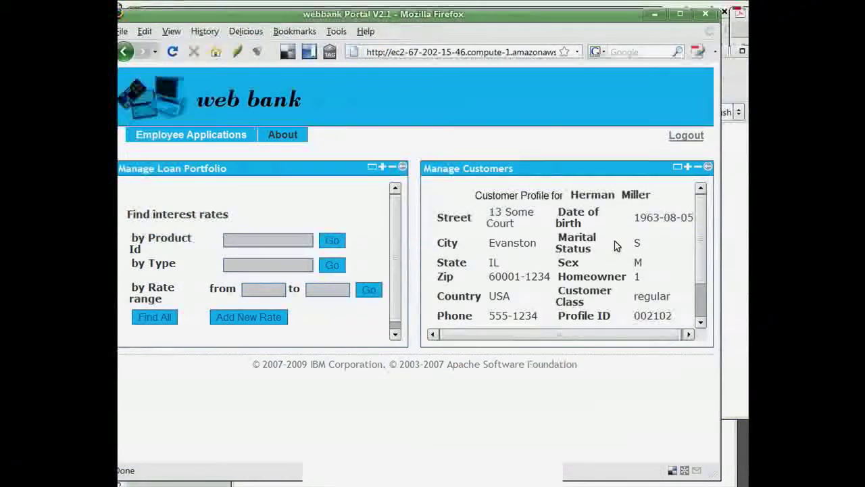
{"action": "key", "text": "alt+Tab"}
{"action": "left_click_drag", "start_coordinate": [164, 379], "coordinate": [311, 379]}
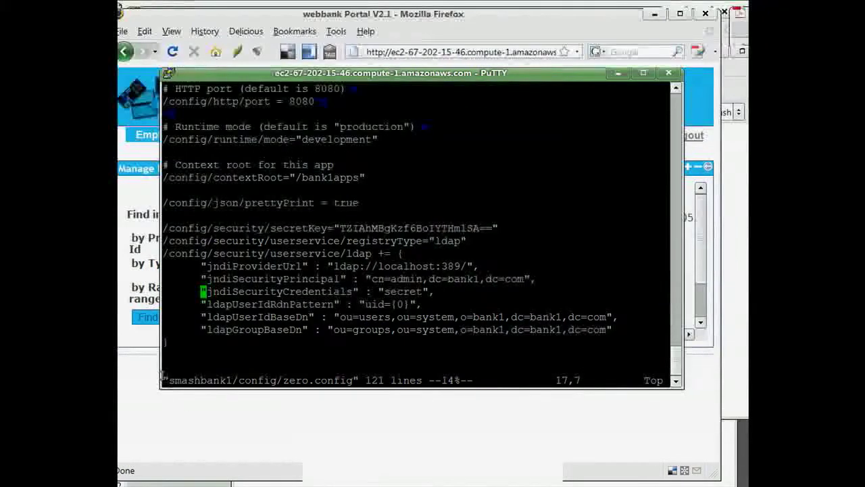
- Highlight the smashbank1 and smashbank2 LDAP blocks, then run DESCRIBE TABLE SASBANK.CUSTINFOXML
{"action": "left_click_drag", "start_coordinate": [163, 253], "coordinate": [650, 324]}
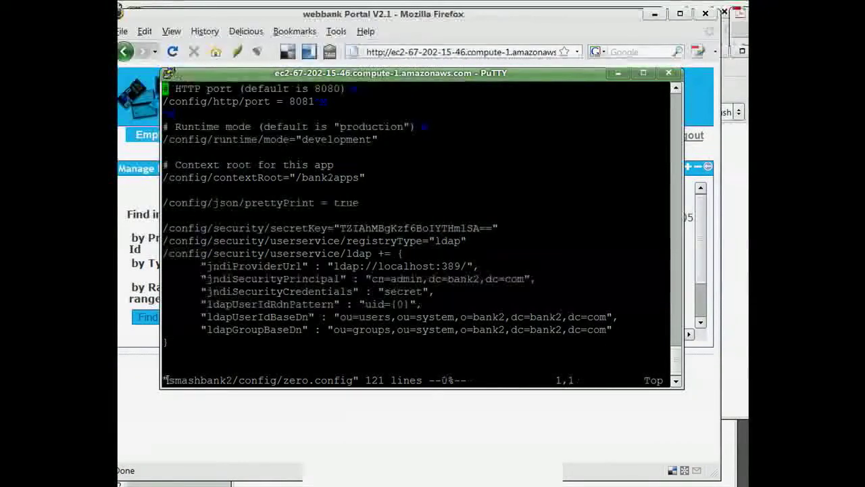
{"action": "left_click_drag", "start_coordinate": [163, 380], "coordinate": [357, 383]}
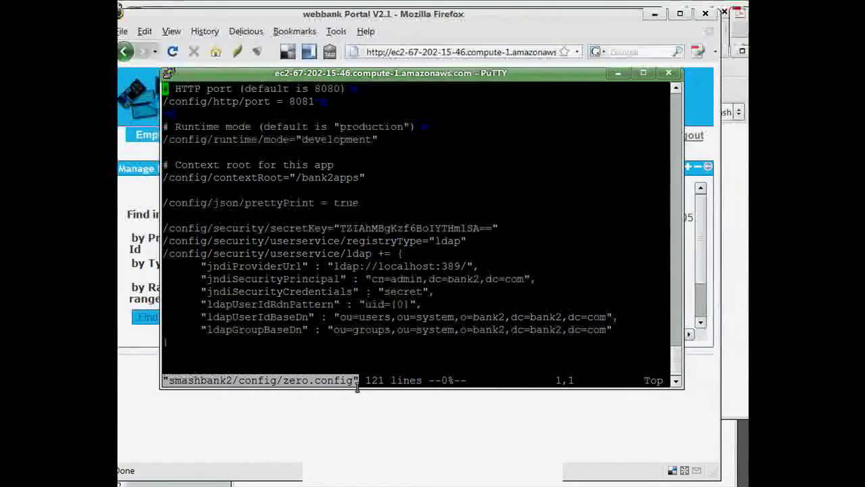
{"action": "left_click_drag", "start_coordinate": [163, 253], "coordinate": [548, 350]}
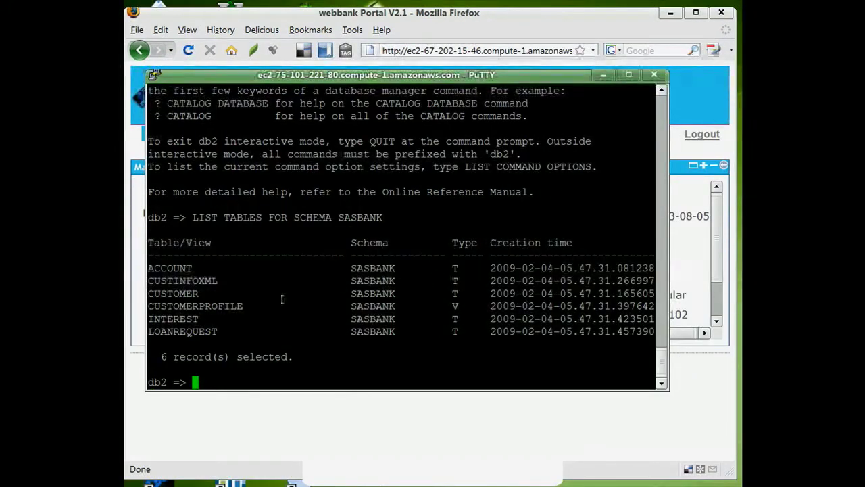
{"action": "left_click_drag", "start_coordinate": [148, 281], "coordinate": [650, 283]}
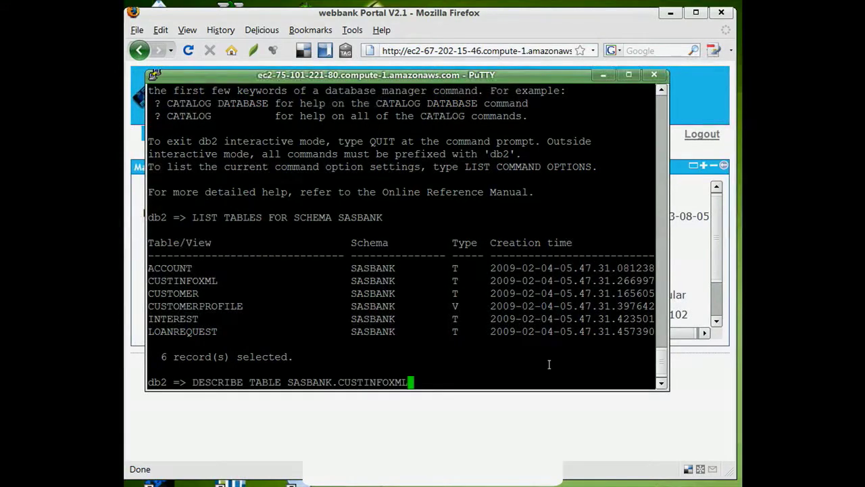
{"action": "key", "text": "Return"}
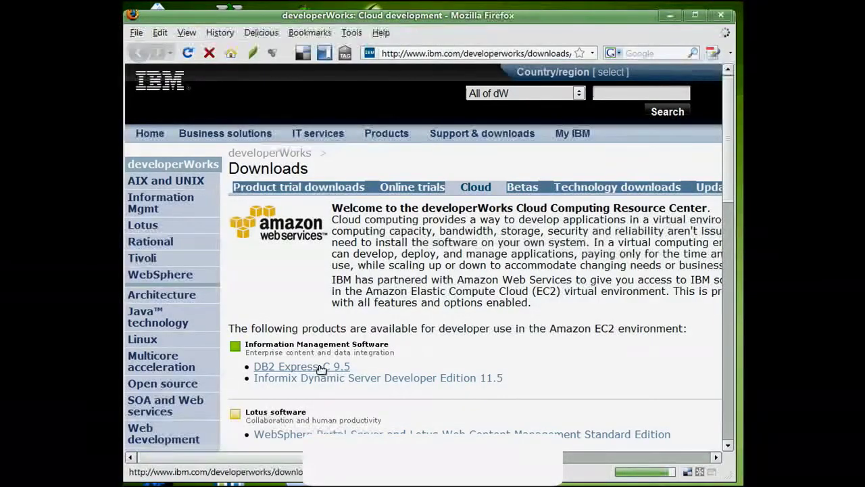
- Order the free 32-bit DB2 Express-C 9.5 development AMI and select its activation key
{"action": "left_click", "coordinate": [320, 368]}
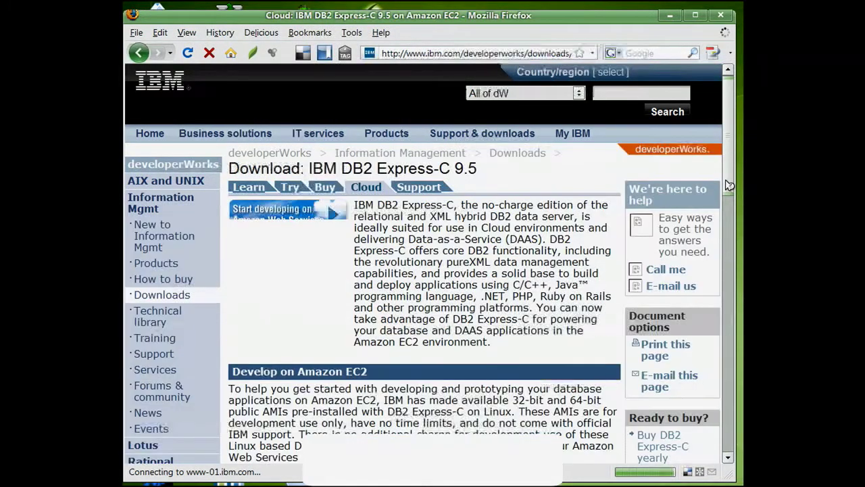
{"action": "scroll", "coordinate": [736, 257], "scroll_direction": "down", "scroll_amount": 5}
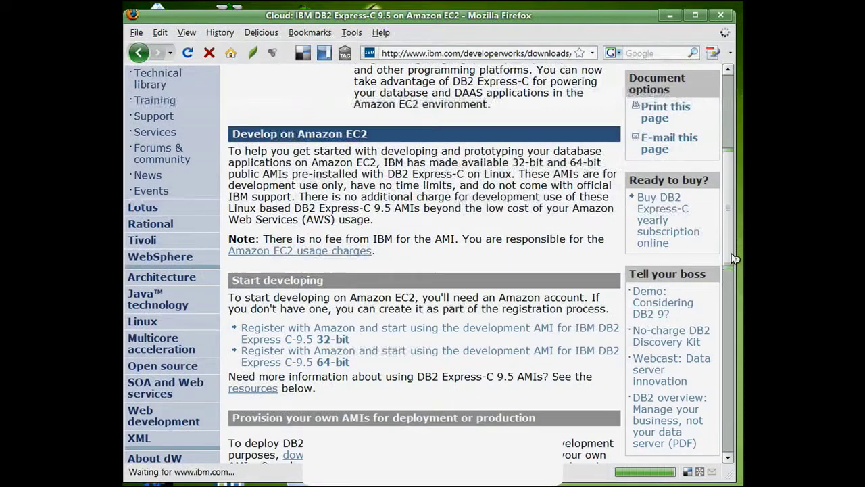
{"action": "left_click", "coordinate": [315, 338]}
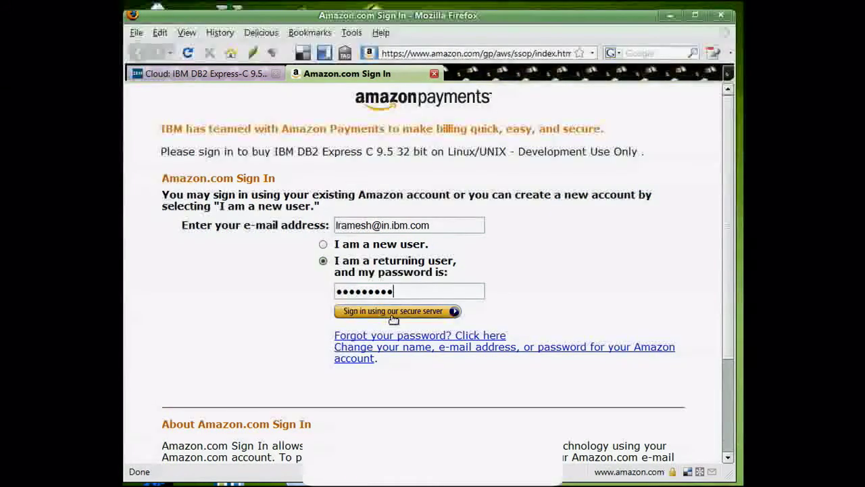
{"action": "left_click", "coordinate": [393, 311]}
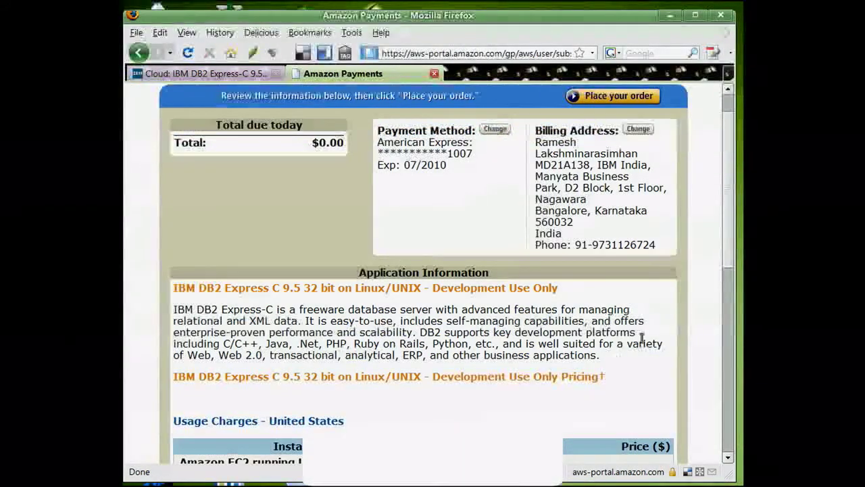
{"action": "left_click", "coordinate": [638, 101]}
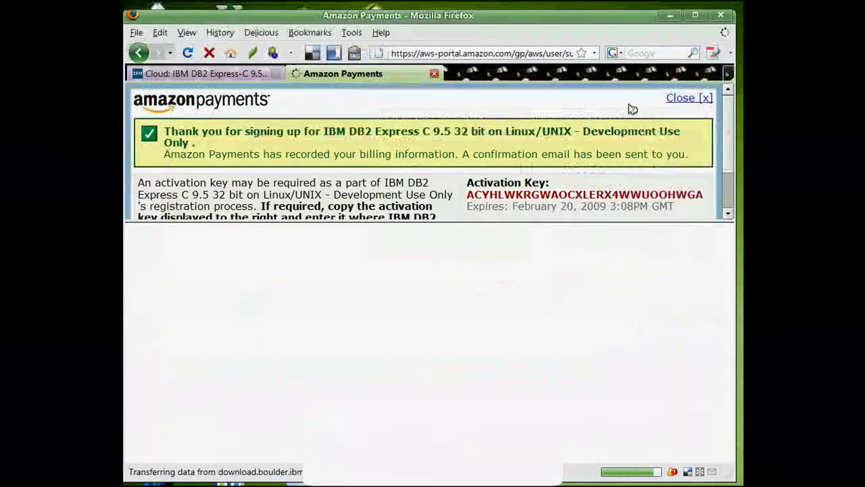
{"action": "triple_click", "coordinate": [488, 198]}
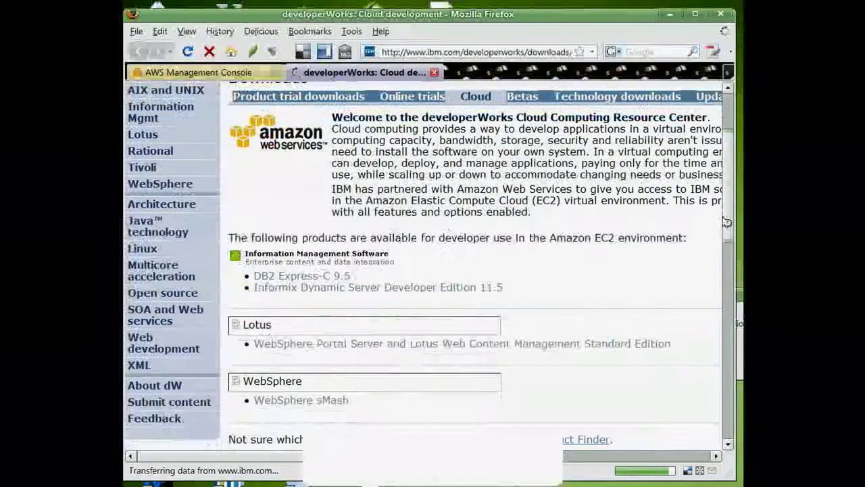
- Order the WebSphere sMash development AMI through Amazon Payments
{"action": "scroll", "coordinate": [725, 228], "scroll_direction": "down", "scroll_amount": 2}
{"action": "scroll", "coordinate": [726, 233], "scroll_direction": "down", "scroll_amount": 2}
{"action": "left_click", "coordinate": [338, 335]}
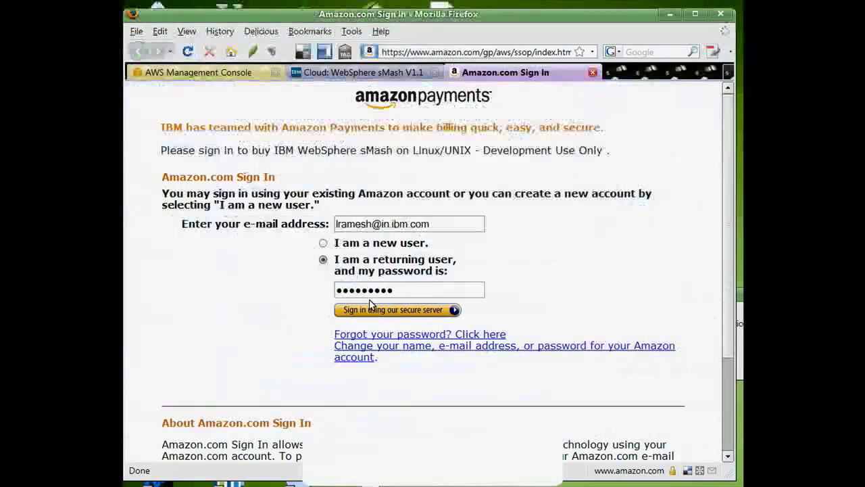
{"action": "left_click", "coordinate": [368, 311]}
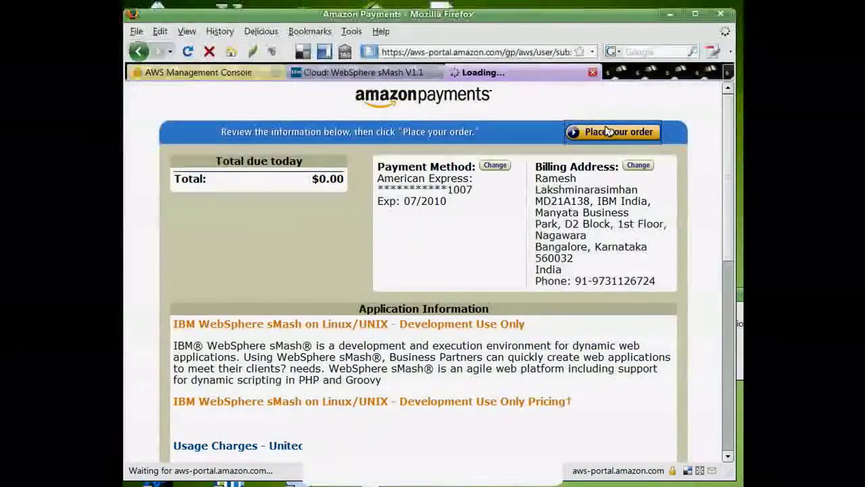
{"action": "left_click", "coordinate": [609, 129]}
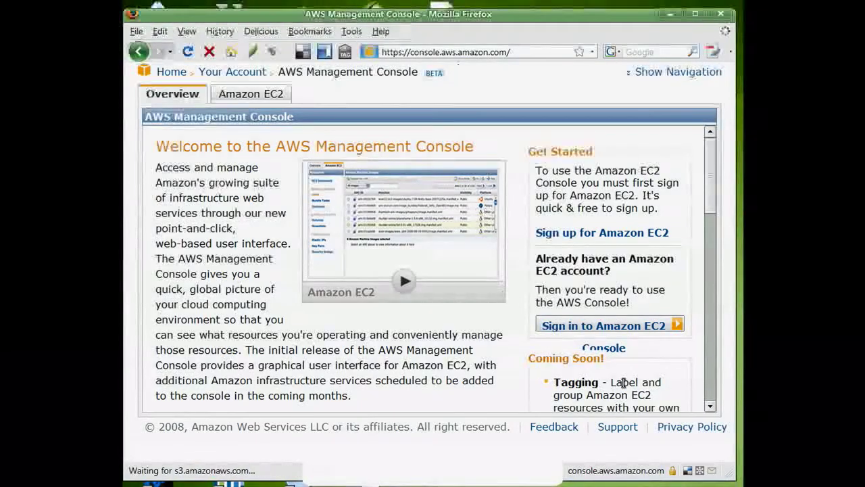
- Sign in to EC2 and allow the smash group as a source in the db2 security group
{"action": "left_click", "coordinate": [608, 325]}
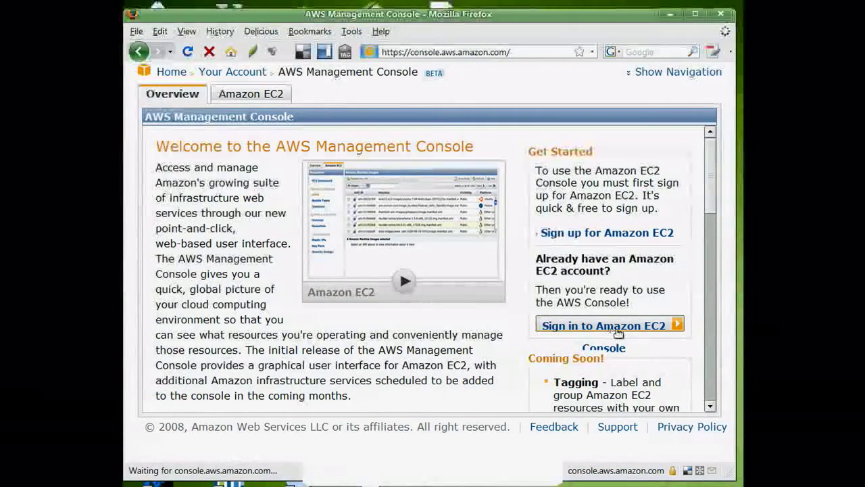
{"action": "left_click", "coordinate": [427, 408]}
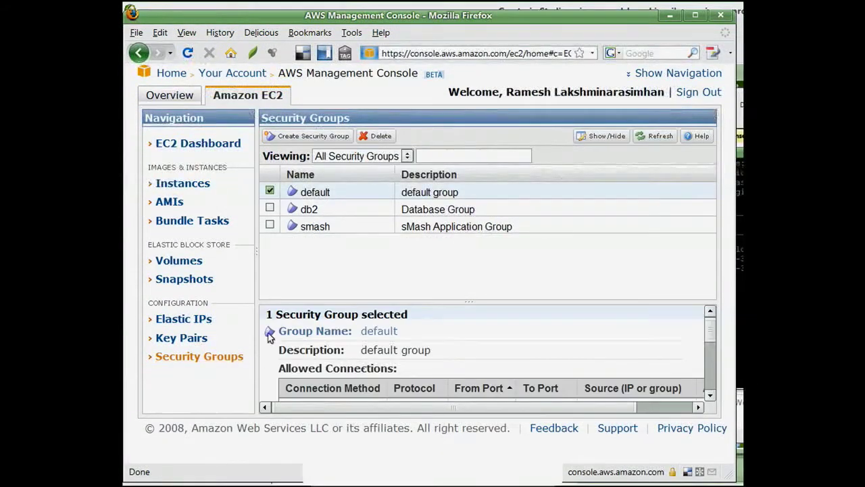
{"action": "left_click", "coordinate": [389, 216]}
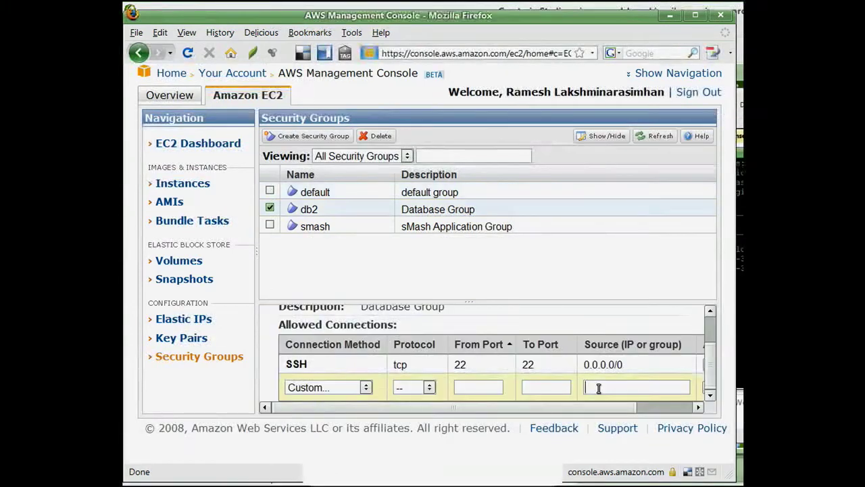
{"action": "left_click", "coordinate": [598, 386]}
{"action": "type", "text": "smash"}
{"action": "left_click_drag", "start_coordinate": [462, 409], "coordinate": [530, 410]}
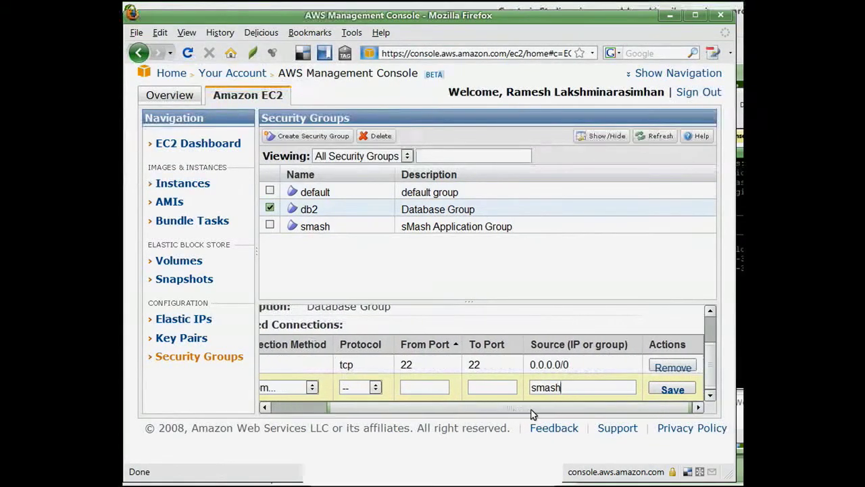
{"action": "left_click", "coordinate": [671, 389]}
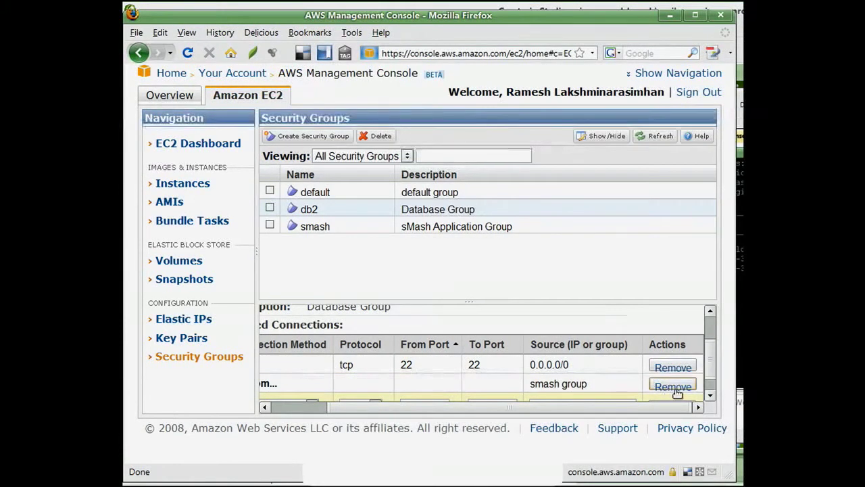
- Add a TCP 8080–8081 rule open to 0.0.0.0/0 to the smash security group
{"action": "left_click", "coordinate": [446, 229]}
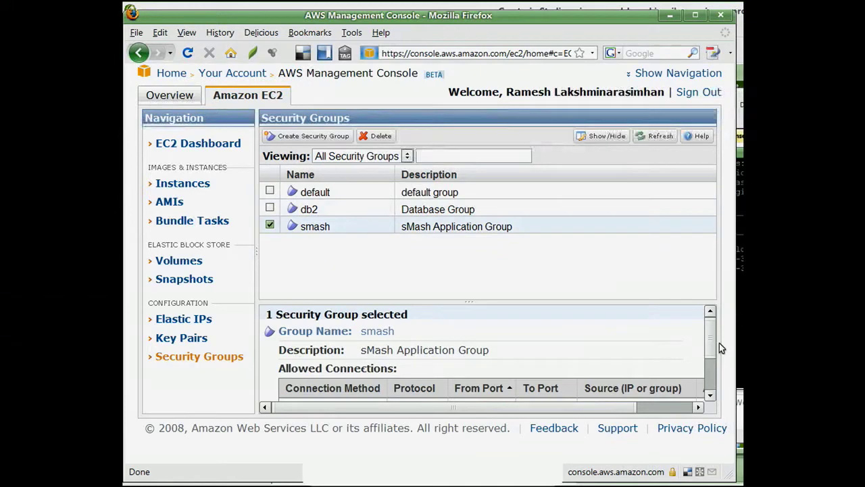
{"action": "left_click_drag", "start_coordinate": [708, 337], "coordinate": [719, 364]}
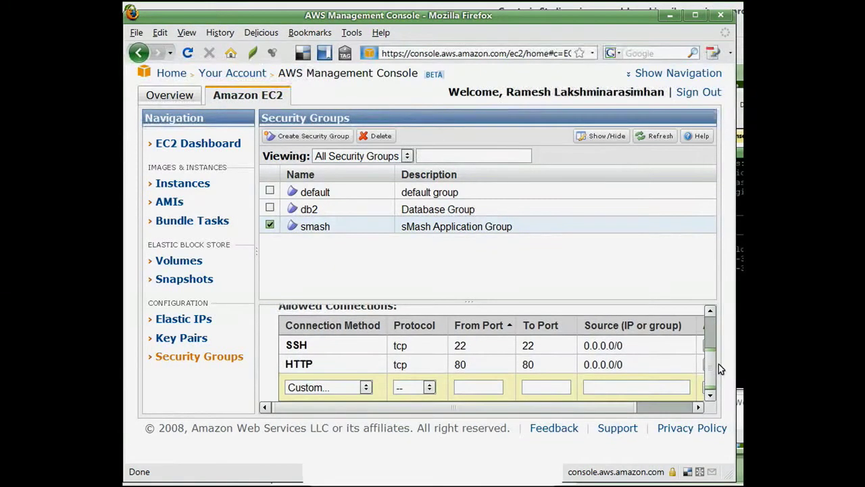
{"action": "left_click", "coordinate": [430, 387]}
{"action": "left_click", "coordinate": [406, 411]}
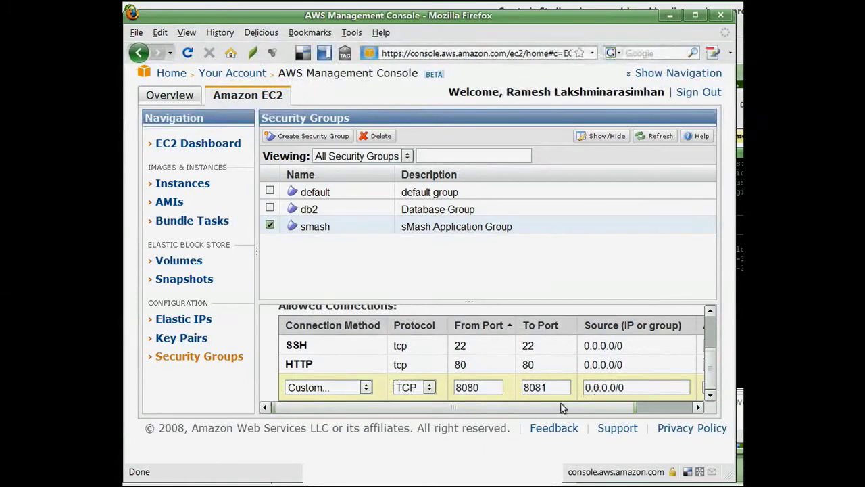
{"action": "left_click_drag", "start_coordinate": [535, 406], "coordinate": [591, 408]}
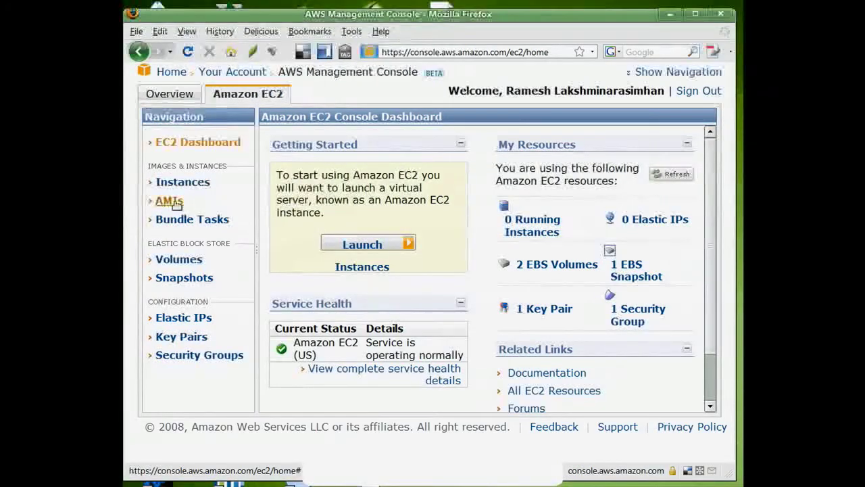
- Sort the AMIs by product code and select the DB2 Express-C image ami-2afa1d43
{"action": "left_click", "coordinate": [171, 201]}
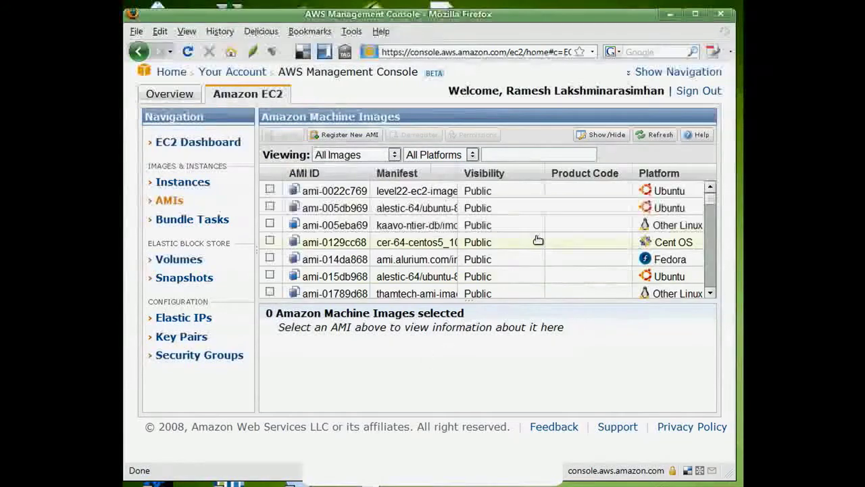
{"action": "left_click", "coordinate": [583, 174]}
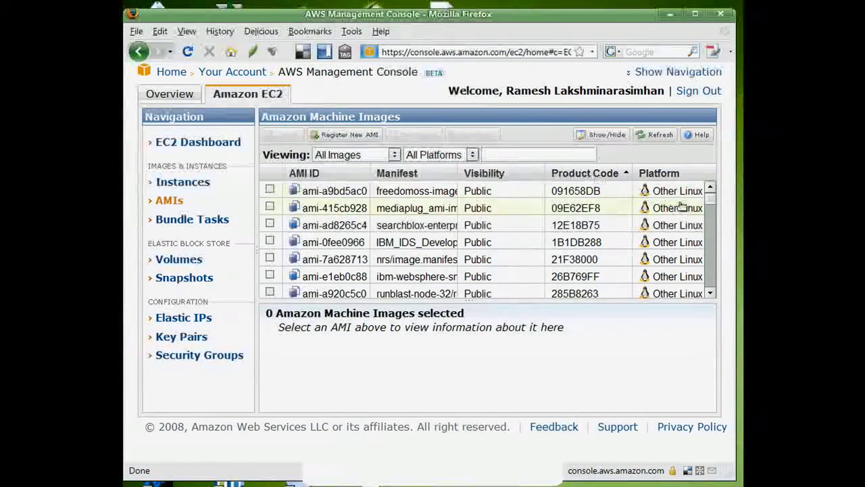
{"action": "left_click_drag", "start_coordinate": [709, 192], "coordinate": [709, 253]}
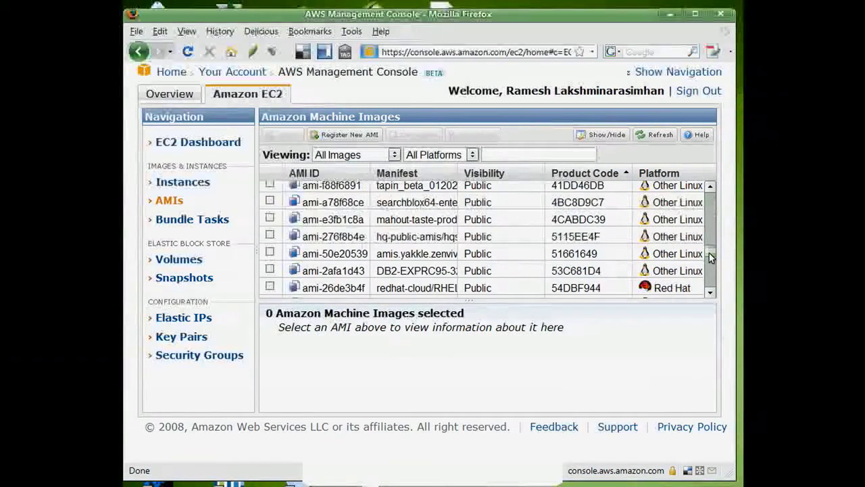
{"action": "left_click", "coordinate": [270, 271]}
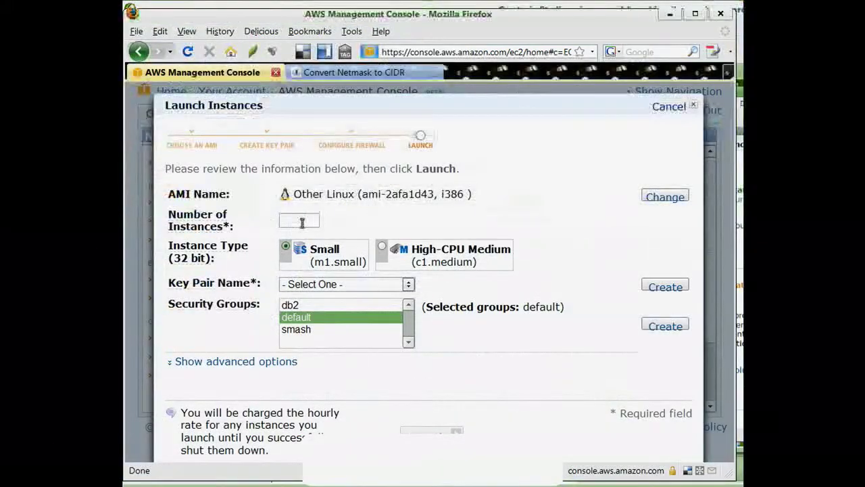
- Launch 1 instance with the gsg-keypair key pair in the db2 security group
{"action": "left_click", "coordinate": [302, 223]}
{"action": "type", "text": "1"}
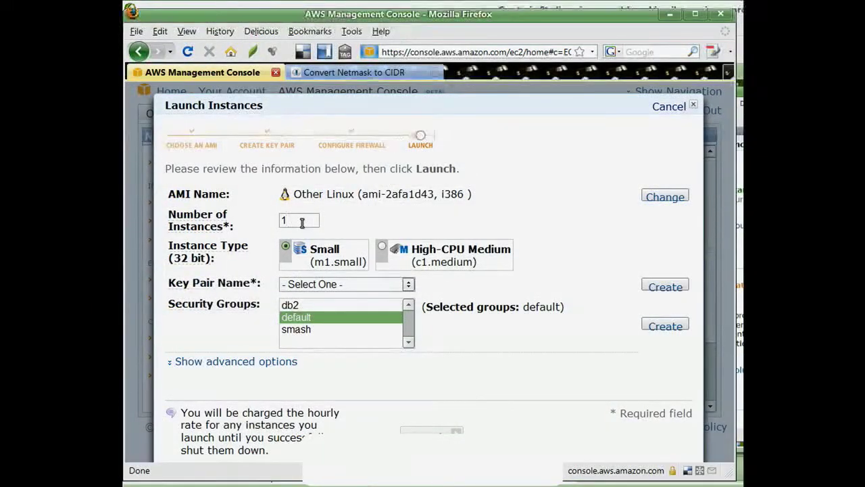
{"action": "left_click", "coordinate": [395, 285]}
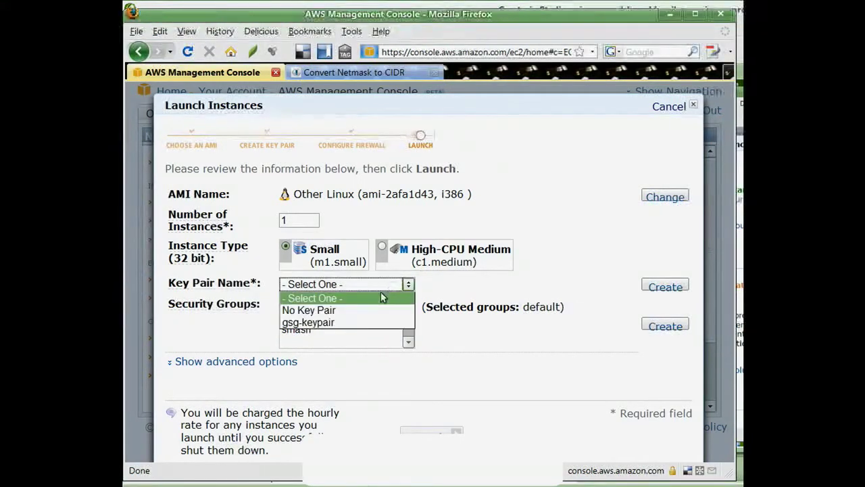
{"action": "left_click", "coordinate": [372, 320]}
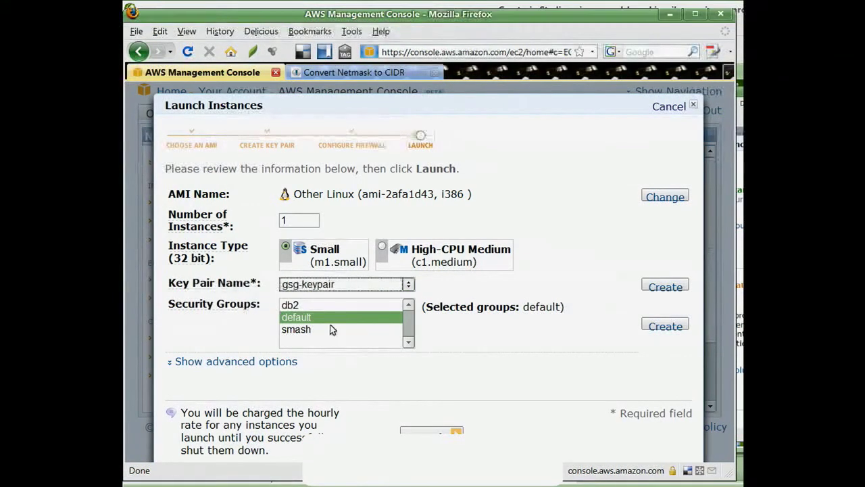
{"action": "left_click", "coordinate": [321, 307]}
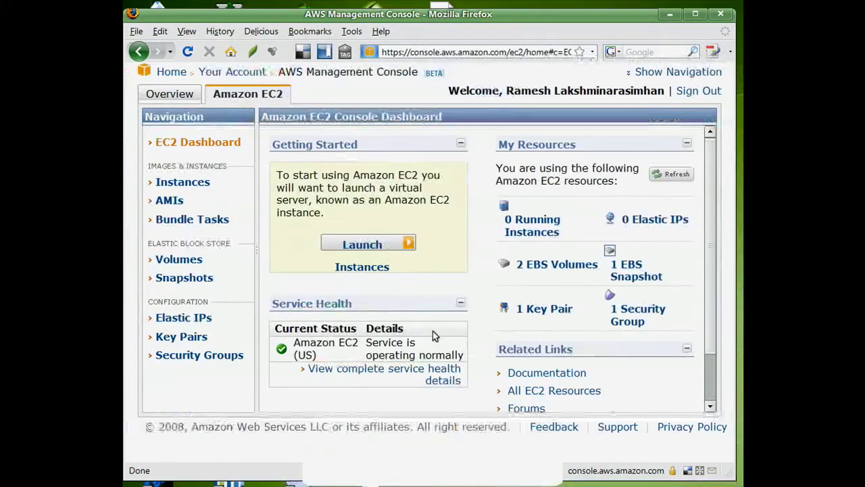
- Select the running instance and put its public DNS name into WinSCP's host name
{"action": "left_click", "coordinate": [669, 176]}
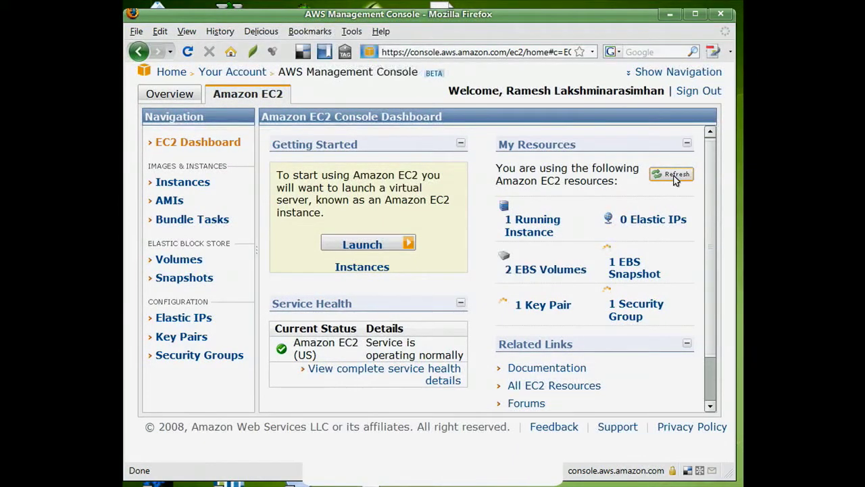
{"action": "left_click", "coordinate": [513, 231]}
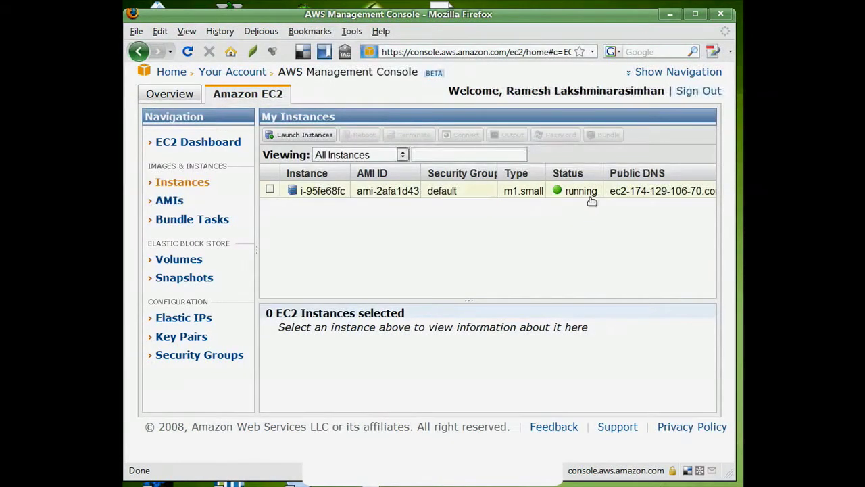
{"action": "left_click", "coordinate": [270, 190]}
{"action": "scroll", "coordinate": [652, 354], "scroll_direction": "down", "scroll_amount": 3}
{"action": "triple_click", "coordinate": [644, 347]}
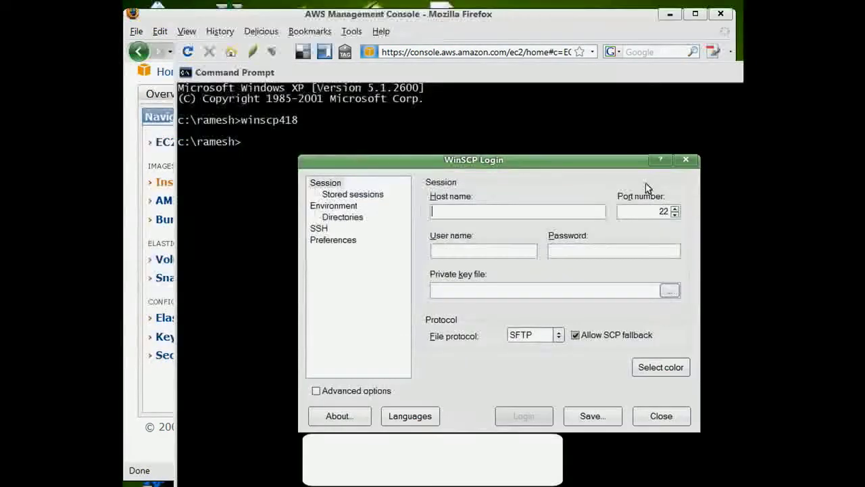
{"action": "key", "text": "ctrl+v"}
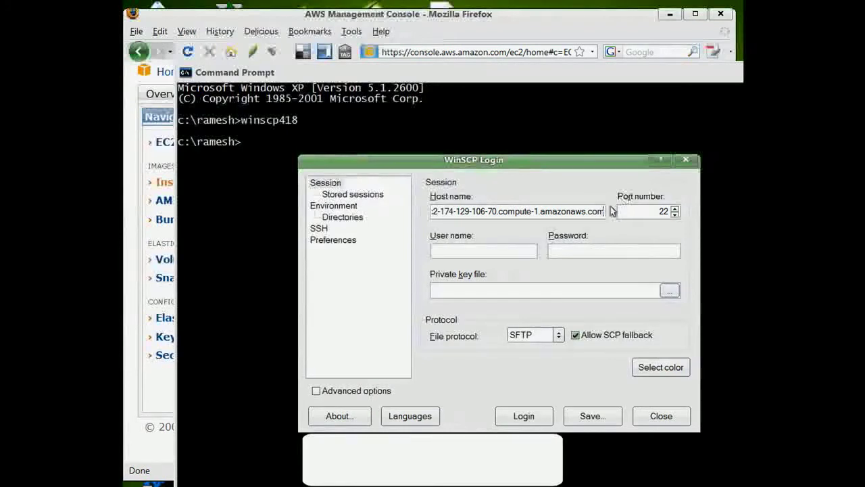